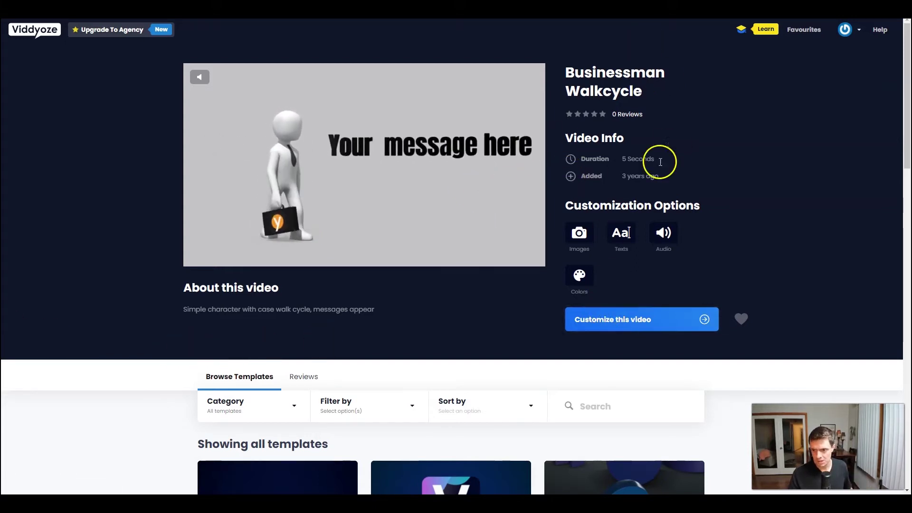
- Start customising the template, skip the logo upload, and paste 'Have A Great Monday!' into the message field
{"action": "left_click", "coordinate": [620, 318]}
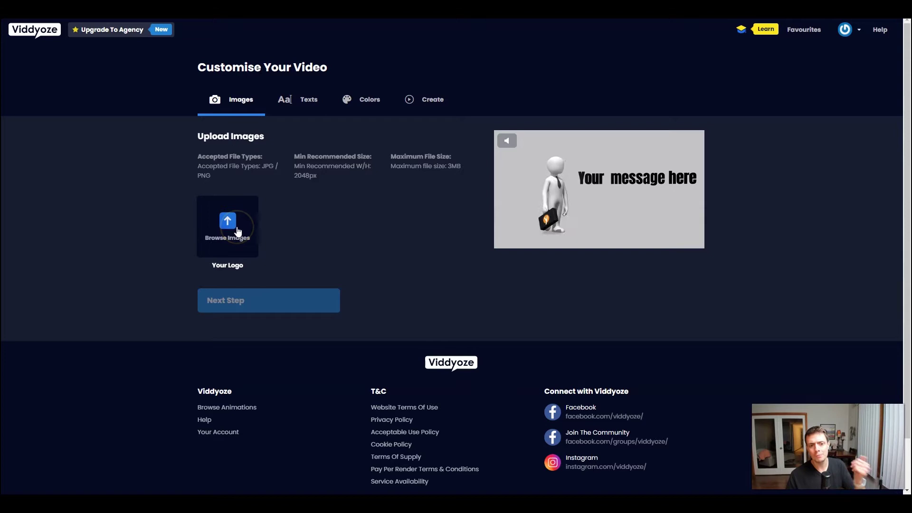
{"action": "left_click", "coordinate": [240, 301]}
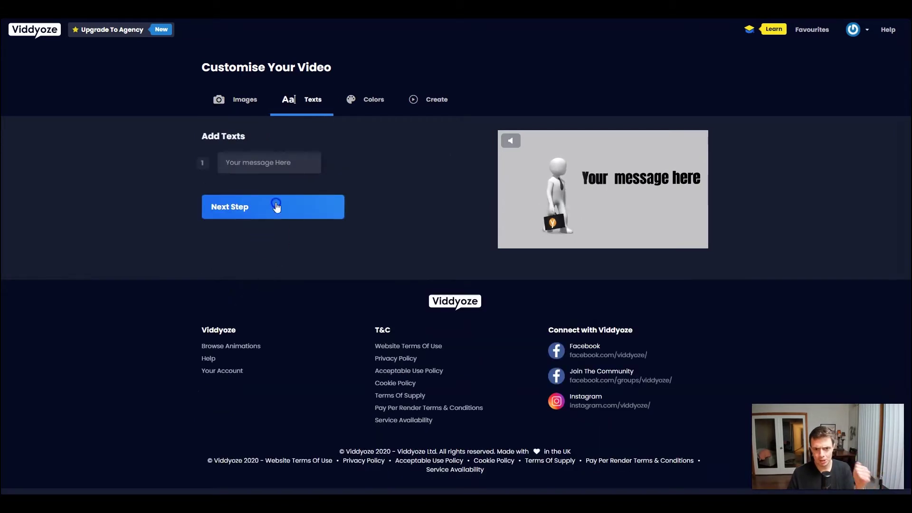
{"action": "left_click", "coordinate": [279, 163]}
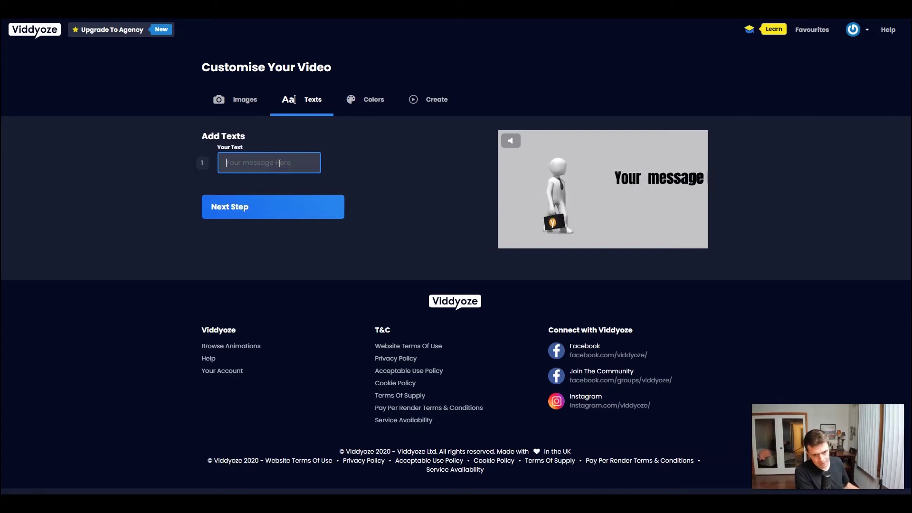
{"action": "type", "text": "Have A Great Monday!"}
{"action": "left_click", "coordinate": [271, 167]}
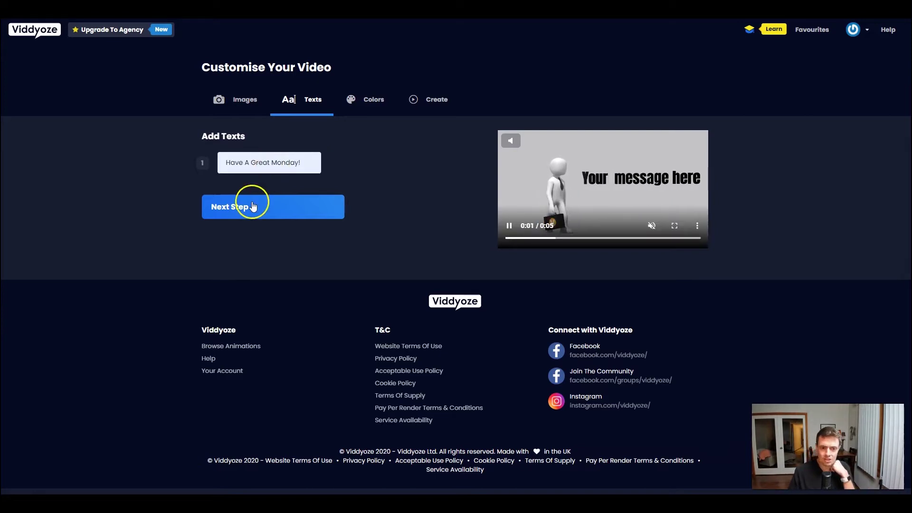
- On the Colors step, set the message text colour to dark grey
{"action": "left_click", "coordinate": [252, 206]}
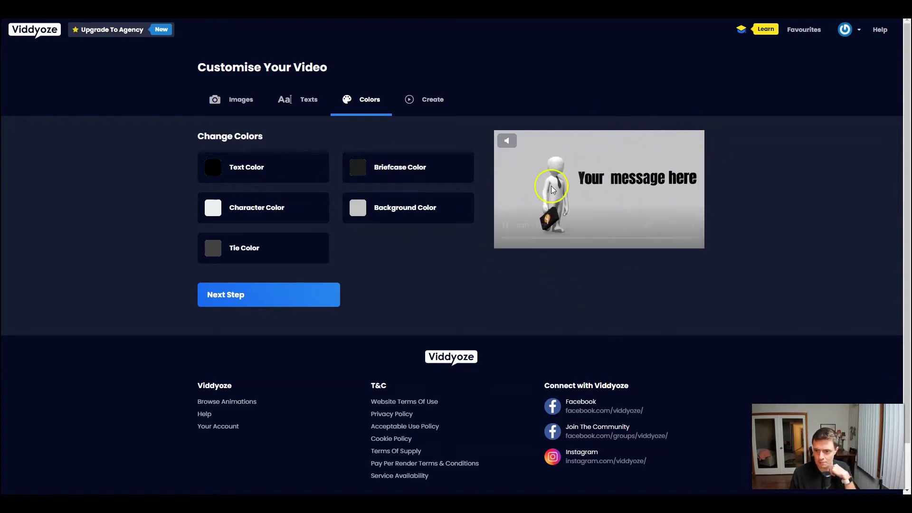
{"action": "left_click", "coordinate": [215, 165]}
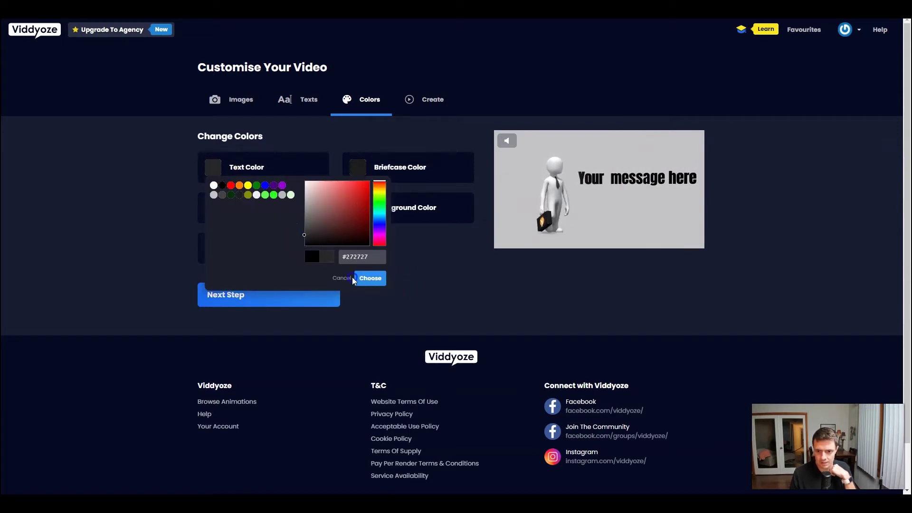
{"action": "left_click", "coordinate": [364, 277]}
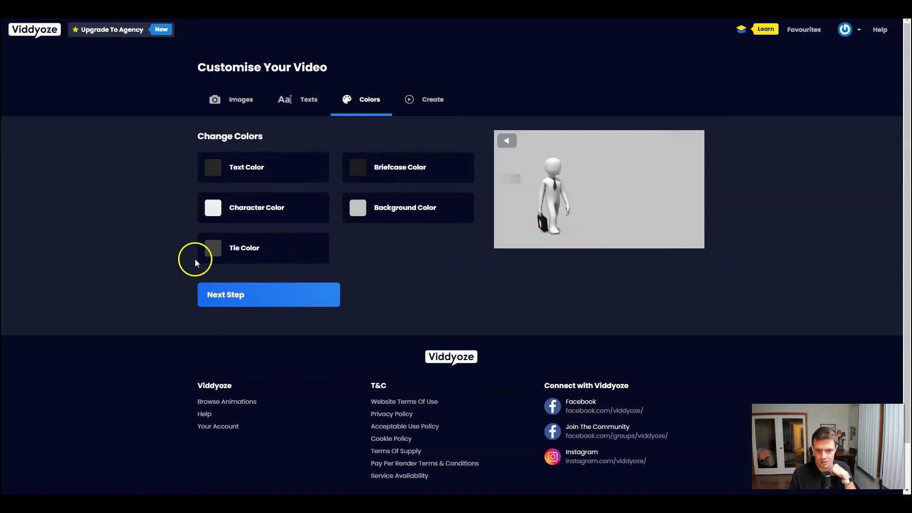
- Set the businessman's tie colour to dark green and continue to the Create step
{"action": "left_click", "coordinate": [213, 255]}
{"action": "left_click", "coordinate": [380, 278]}
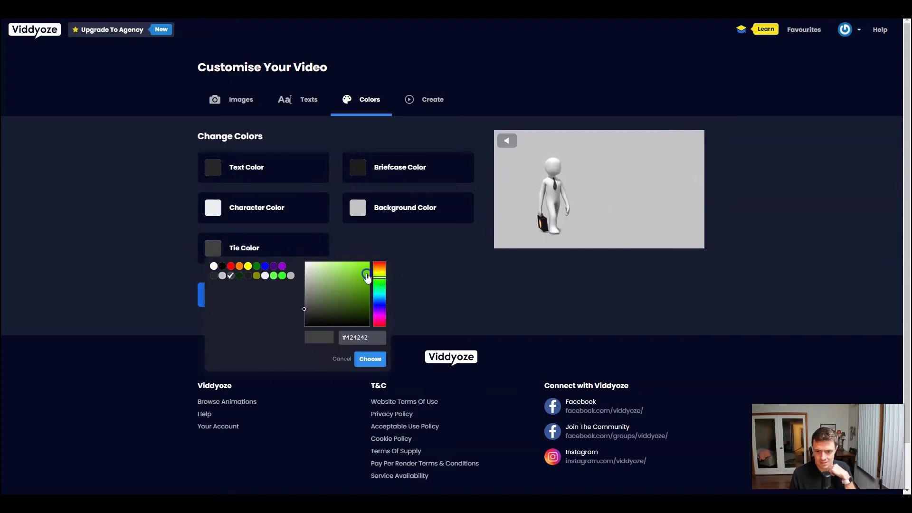
{"action": "left_click", "coordinate": [368, 282]}
{"action": "left_click", "coordinate": [379, 285]}
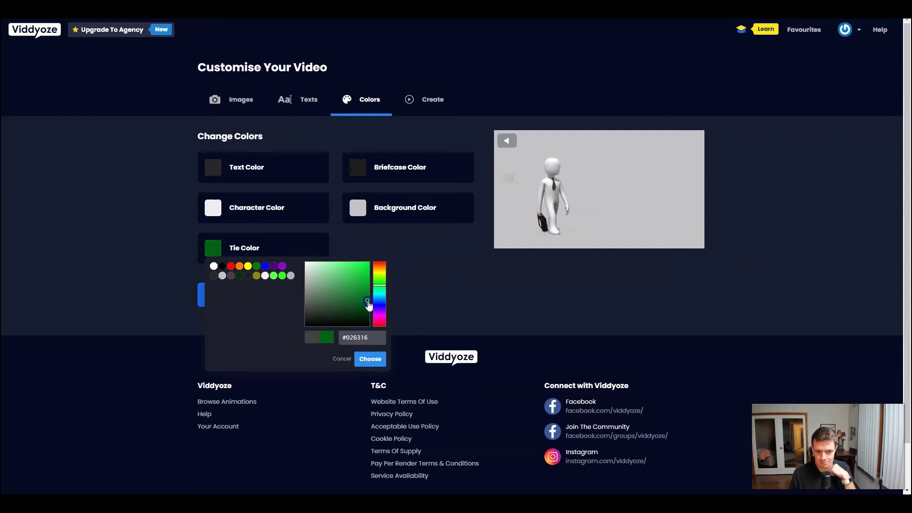
{"action": "left_click", "coordinate": [375, 357]}
{"action": "left_click", "coordinate": [230, 300]}
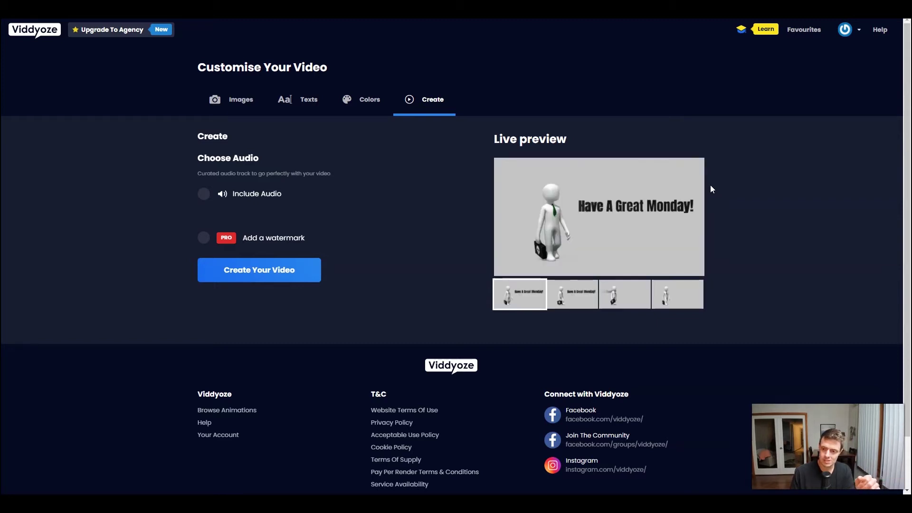
- Step through the live preview frames, including the 'Have A Great Monday!' frame
{"action": "left_click", "coordinate": [585, 298]}
{"action": "left_click", "coordinate": [602, 297]}
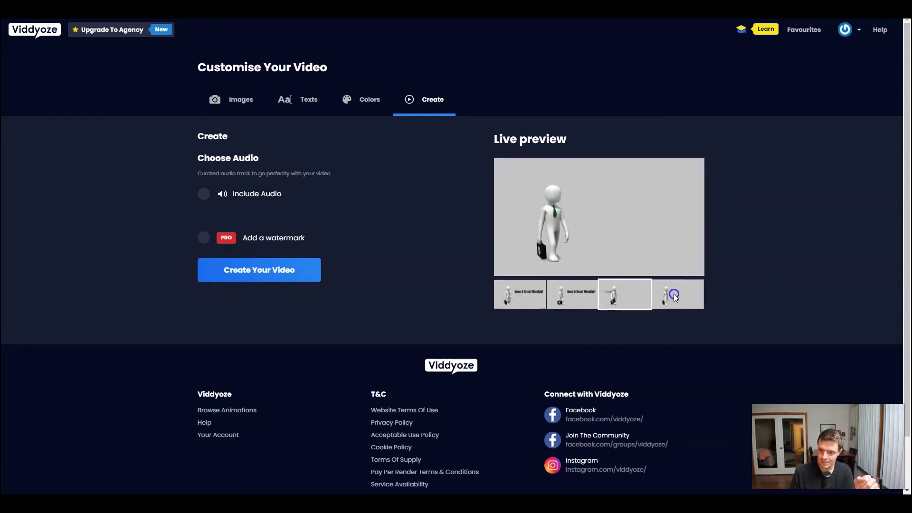
{"action": "left_click", "coordinate": [519, 294]}
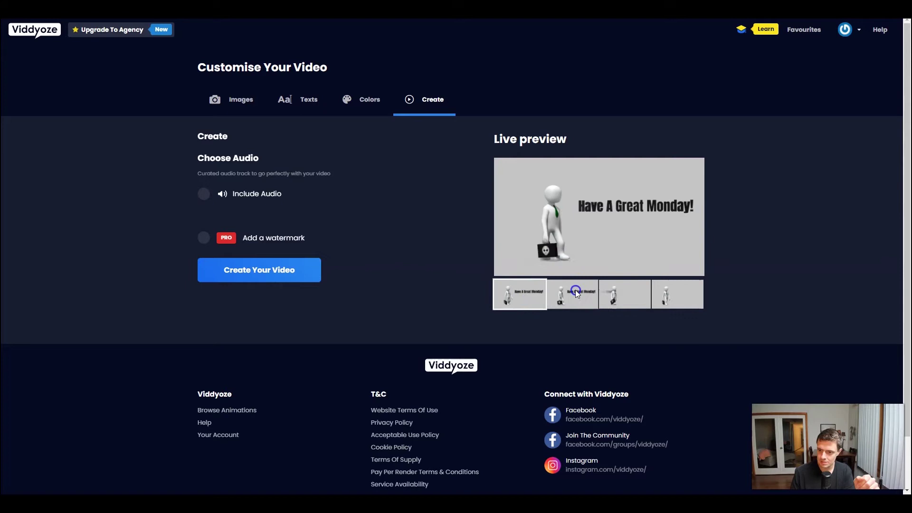
{"action": "left_click", "coordinate": [667, 287]}
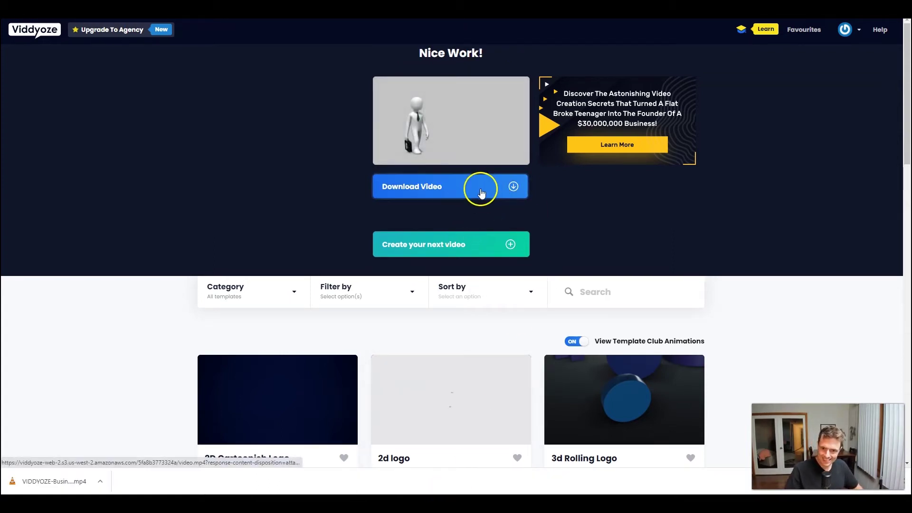
- From Your Videos, download the Businessman Walkcycle video as an animated GIF
{"action": "left_click", "coordinate": [859, 25]}
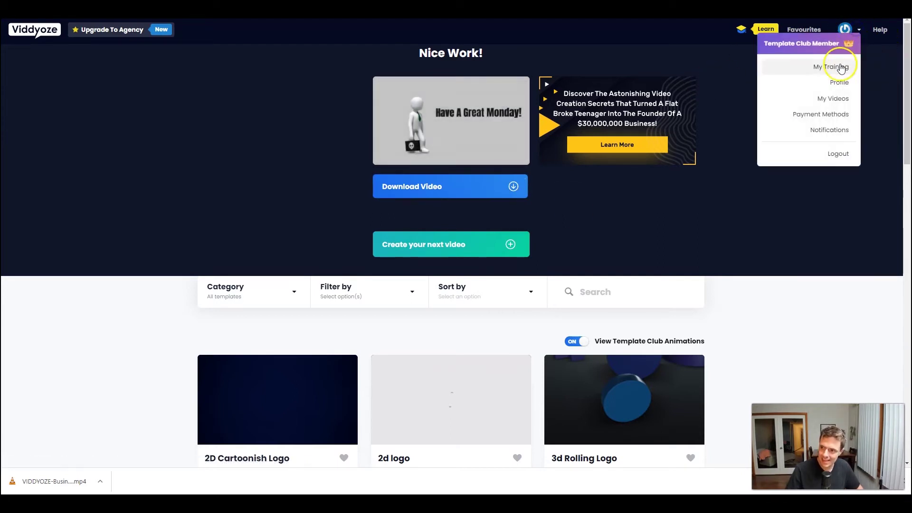
{"action": "left_click", "coordinate": [839, 99]}
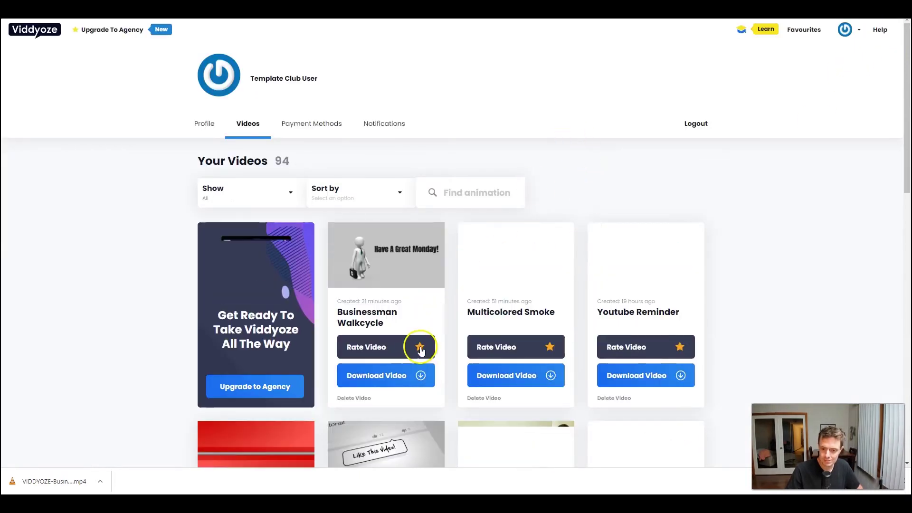
{"action": "scroll", "coordinate": [439, 301], "scroll_direction": "down", "scroll_amount": 2}
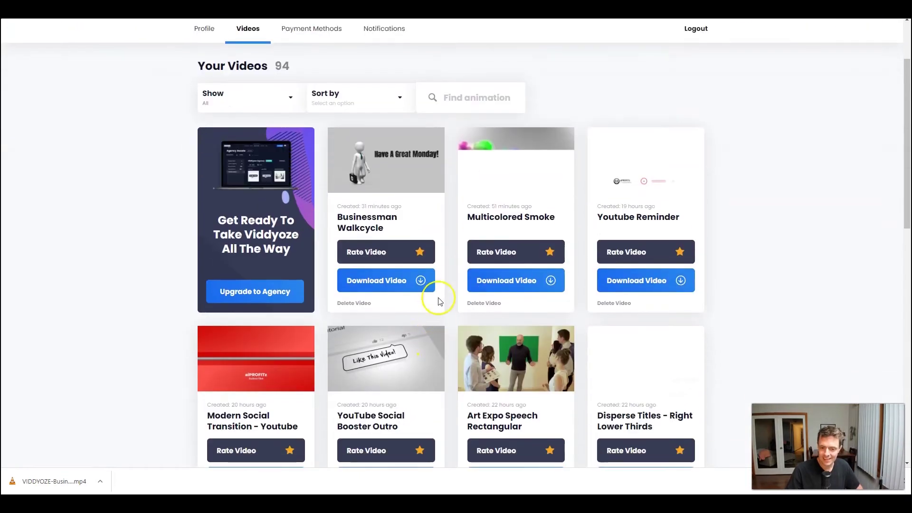
{"action": "left_click", "coordinate": [418, 281]}
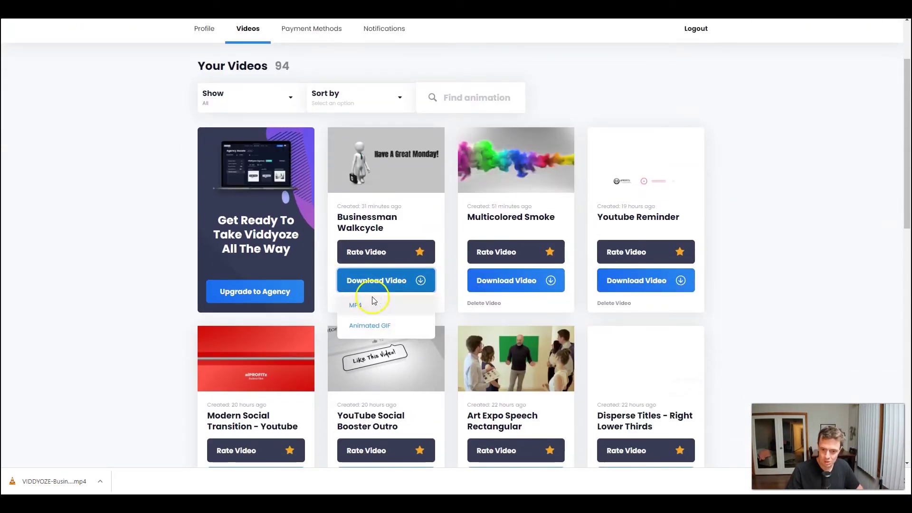
{"action": "left_click", "coordinate": [395, 327]}
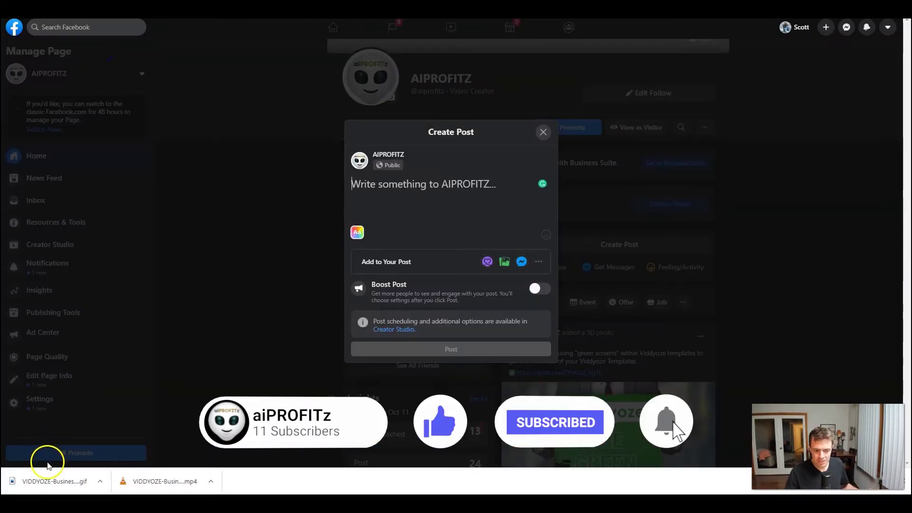
- Attach the downloaded GIF to a trial Facebook Page post, then discard that draft
{"action": "left_click_drag", "start_coordinate": [48, 465], "coordinate": [379, 205]}
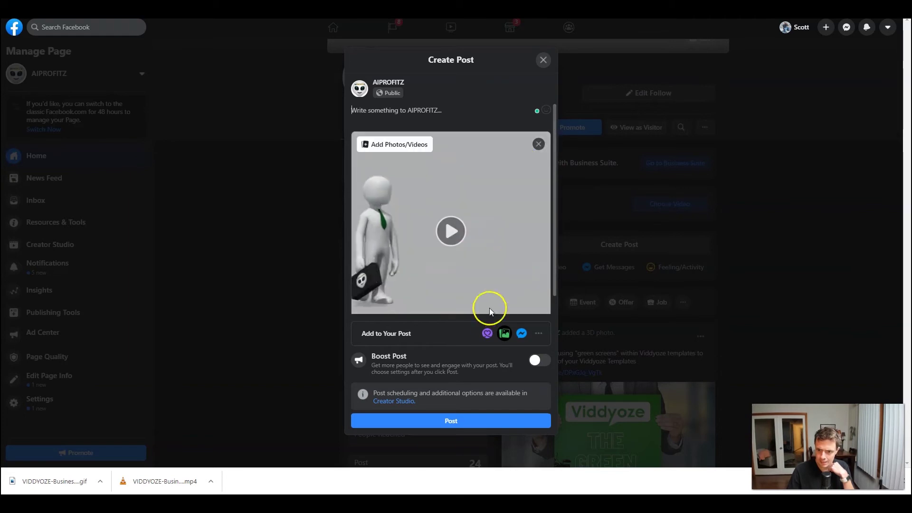
{"action": "left_click", "coordinate": [543, 60]}
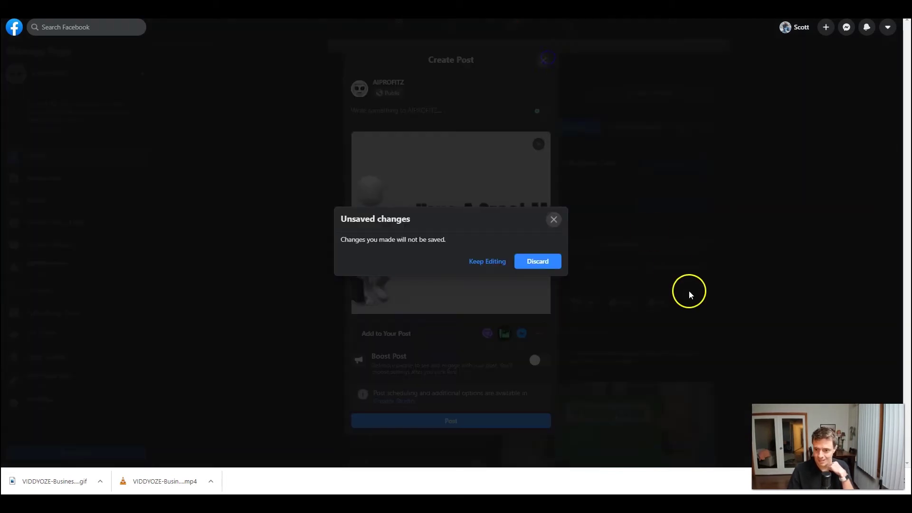
{"action": "left_click", "coordinate": [531, 261]}
- Attach the walking-businessman GIF to a new comment under the green-screen post
{"action": "scroll", "coordinate": [605, 280], "scroll_direction": "down", "scroll_amount": 2}
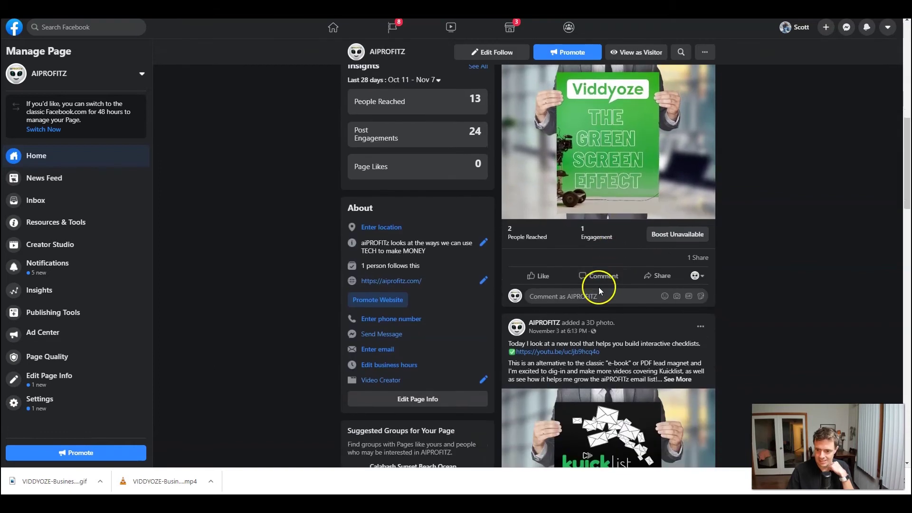
{"action": "left_click_drag", "start_coordinate": [63, 480], "coordinate": [589, 296]}
{"action": "scroll", "coordinate": [731, 240], "scroll_direction": "down", "scroll_amount": 3}
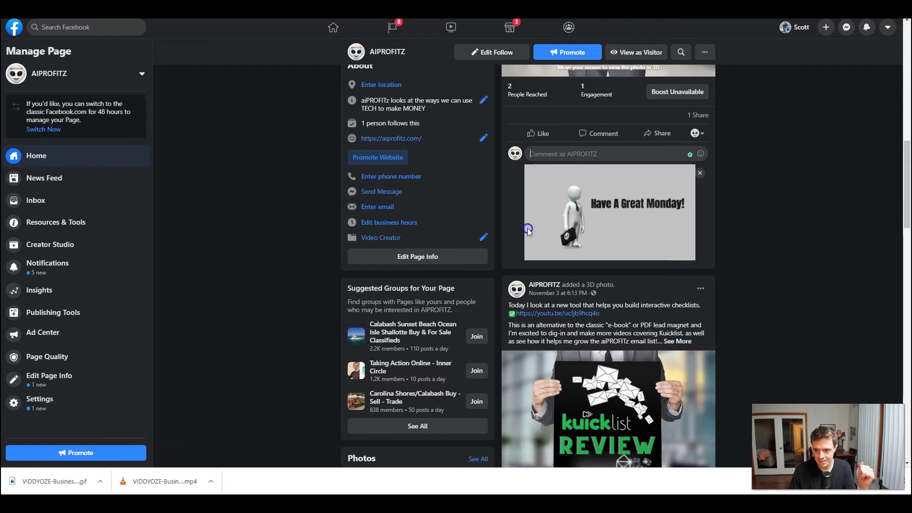
{"action": "left_click", "coordinate": [590, 235]}
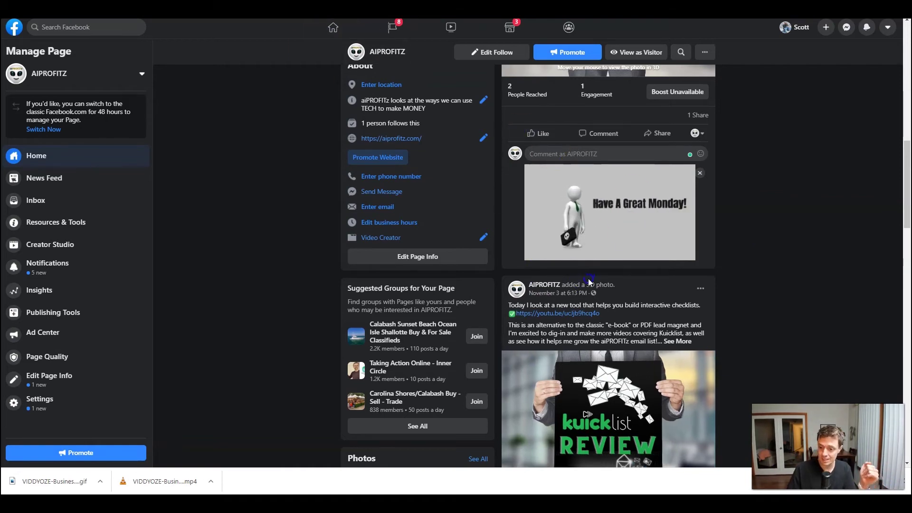
{"action": "scroll", "coordinate": [588, 282], "scroll_direction": "down", "scroll_amount": 3}
{"action": "scroll", "coordinate": [589, 281], "scroll_direction": "up", "scroll_amount": 4}
{"action": "left_click", "coordinate": [645, 195]}
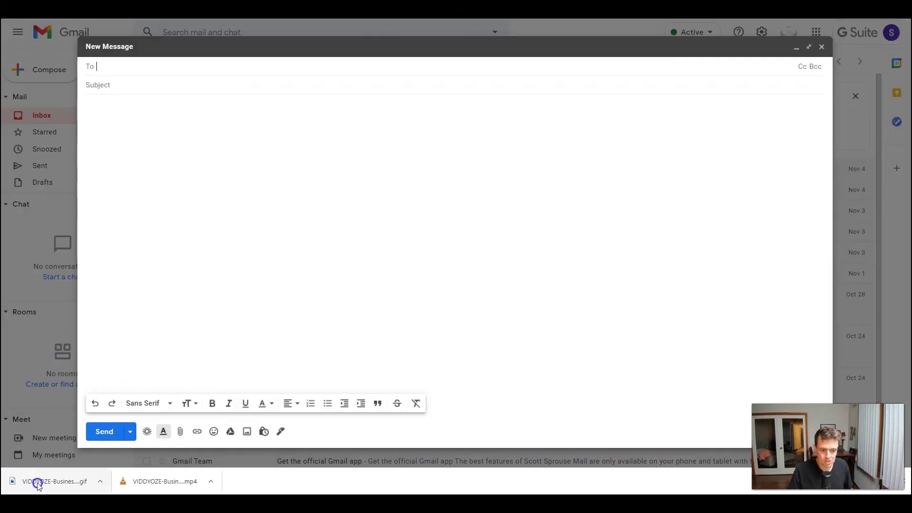
- Compose a Gmail message with the GIF in the body, a recipient, and subject 'test'
{"action": "left_click_drag", "start_coordinate": [38, 484], "coordinate": [255, 219]}
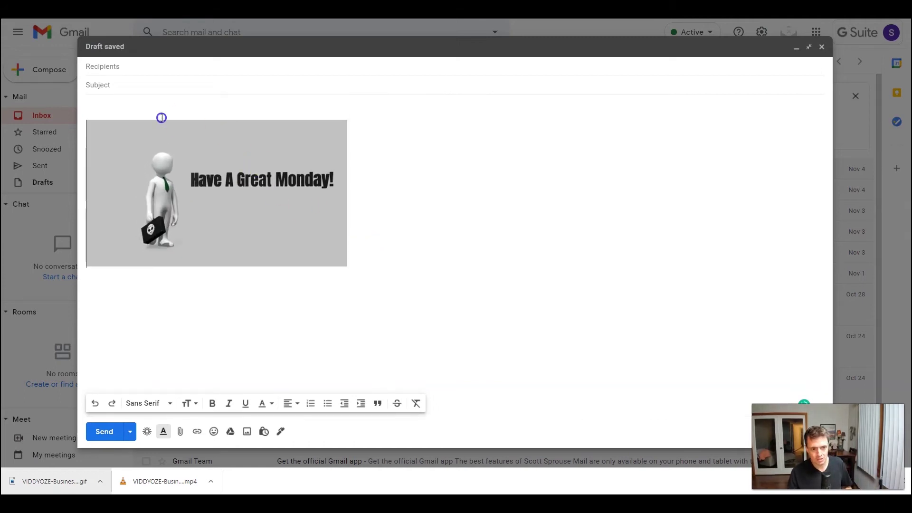
{"action": "left_click", "coordinate": [248, 65]}
{"action": "left_click", "coordinate": [163, 85]}
{"action": "type", "text": "test"}
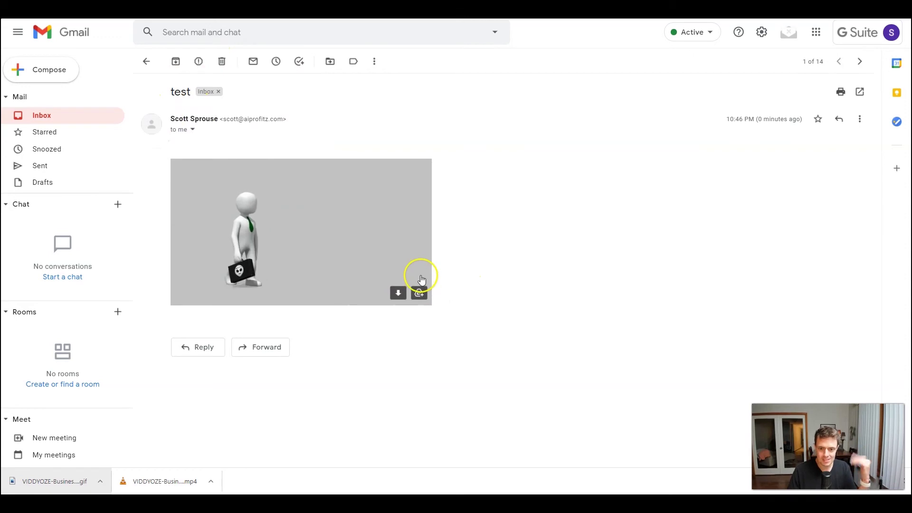
{"action": "mouse_move", "coordinate": [408, 294]}
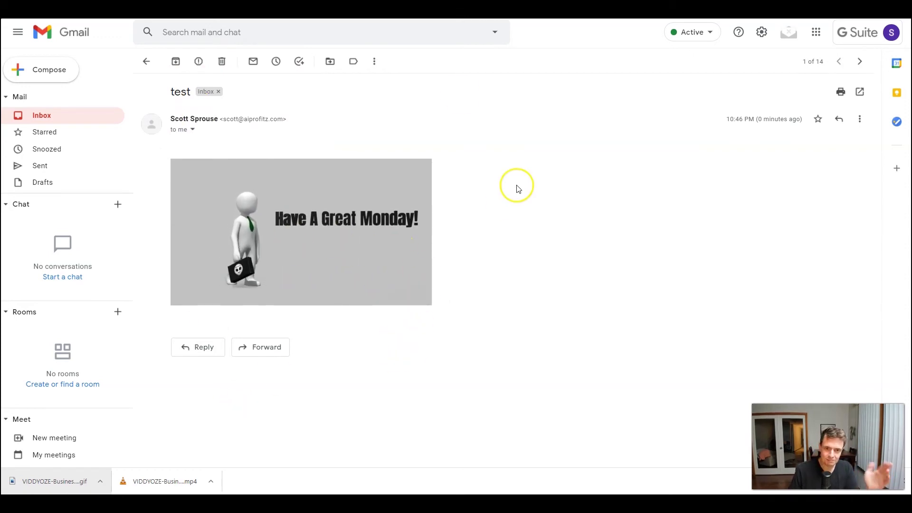
- Paste the Monday GIF into the SendFox new message body and select the inserted image
{"action": "key", "text": "ctrl+Tab"}
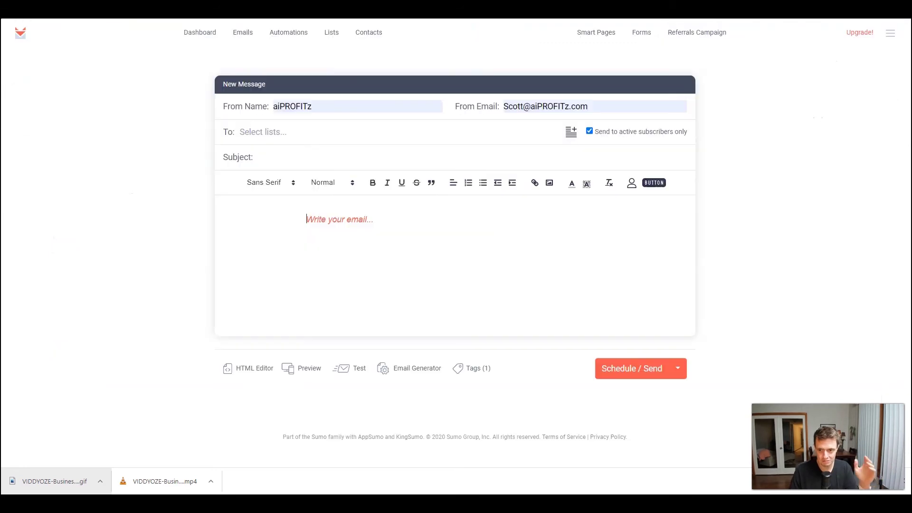
{"action": "left_click", "coordinate": [431, 266]}
{"action": "key", "text": "ctrl+v"}
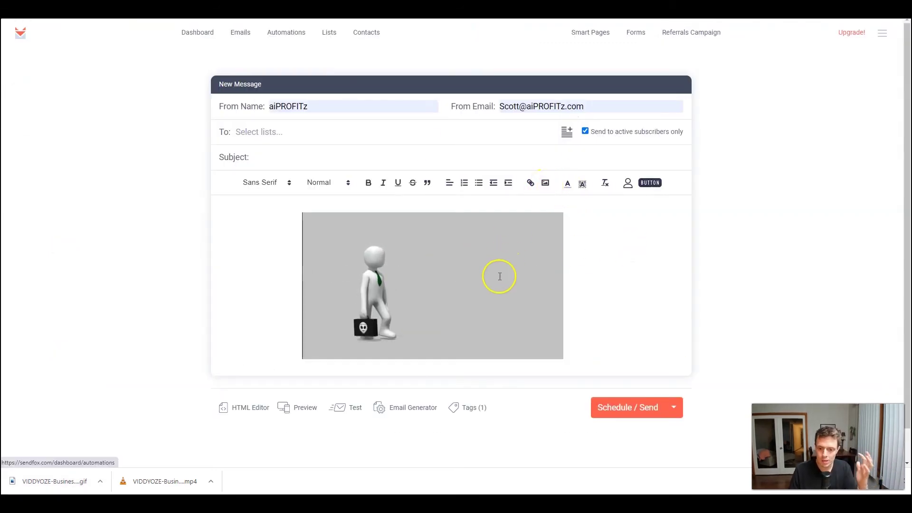
{"action": "scroll", "coordinate": [470, 281], "scroll_direction": "down", "scroll_amount": 1}
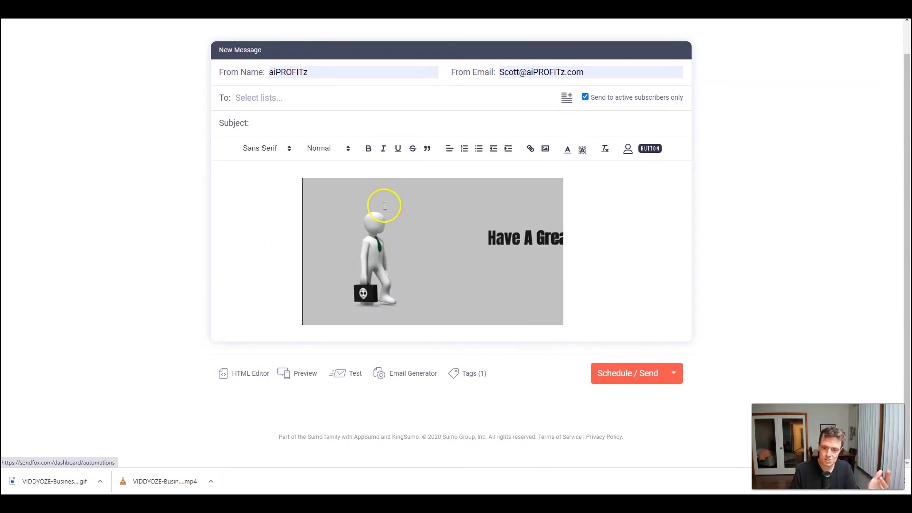
{"action": "left_click", "coordinate": [424, 236]}
{"action": "scroll", "coordinate": [401, 199], "scroll_direction": "up", "scroll_amount": 2}
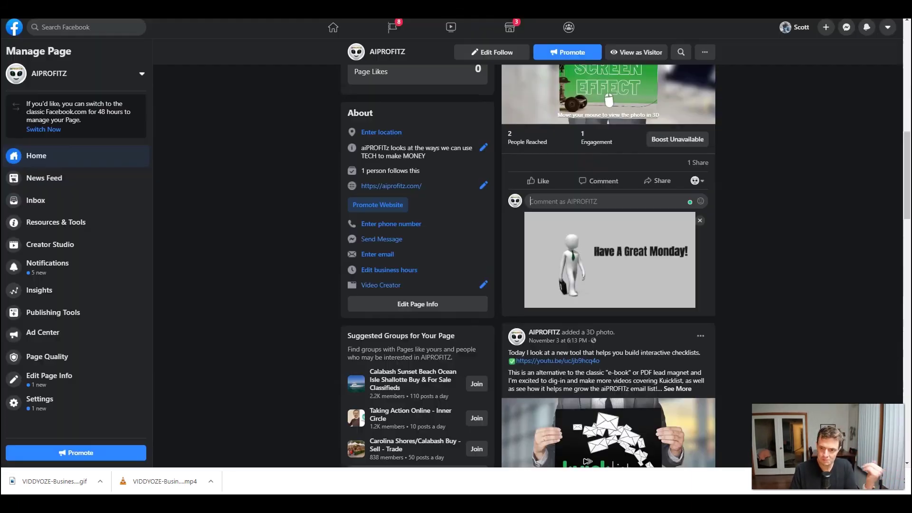
{"action": "scroll", "coordinate": [643, 223], "scroll_direction": "up", "scroll_amount": 2}
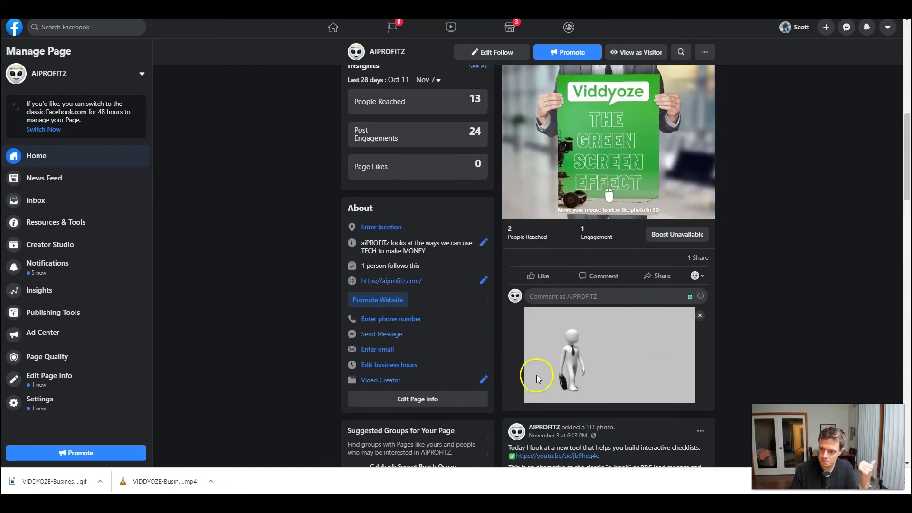
{"action": "scroll", "coordinate": [568, 382], "scroll_direction": "up", "scroll_amount": 6}
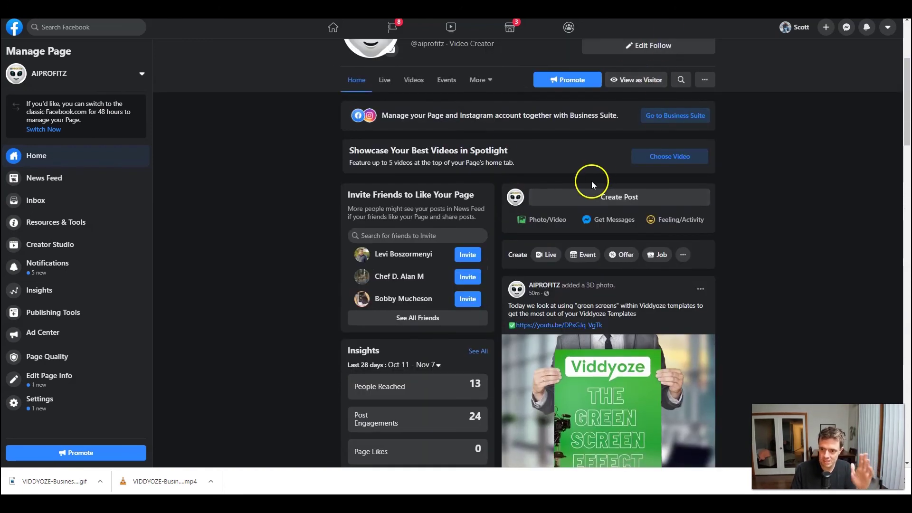
{"action": "scroll", "coordinate": [620, 254], "scroll_direction": "down", "scroll_amount": 6}
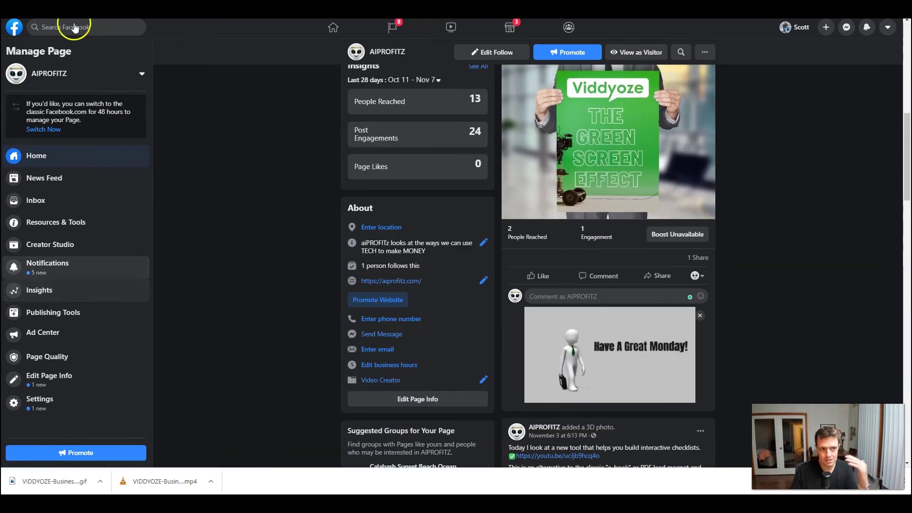